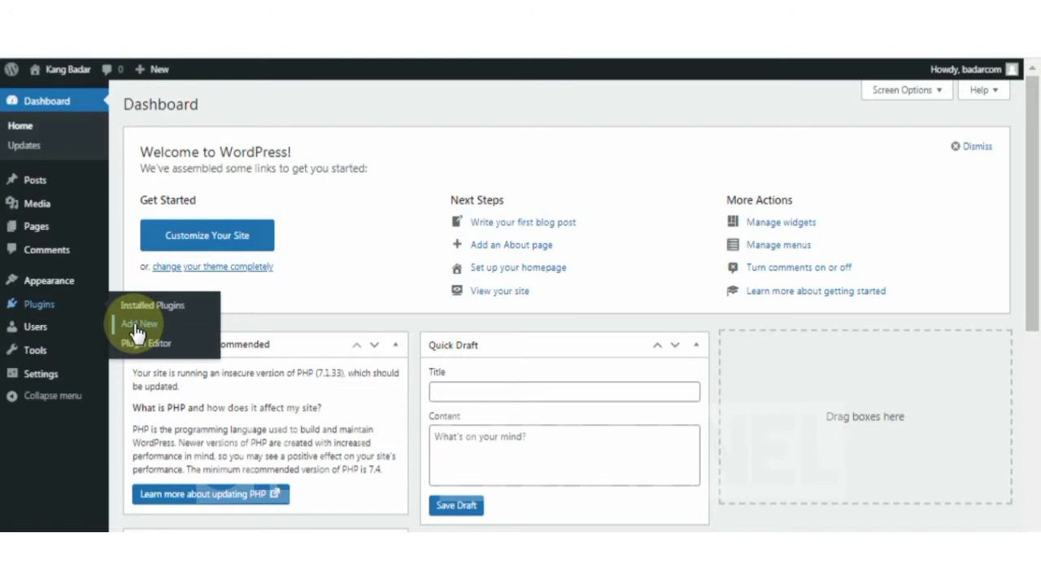
- Open the plugin upload form and start browsing for a local zip file
{"action": "left_click", "coordinate": [138, 326]}
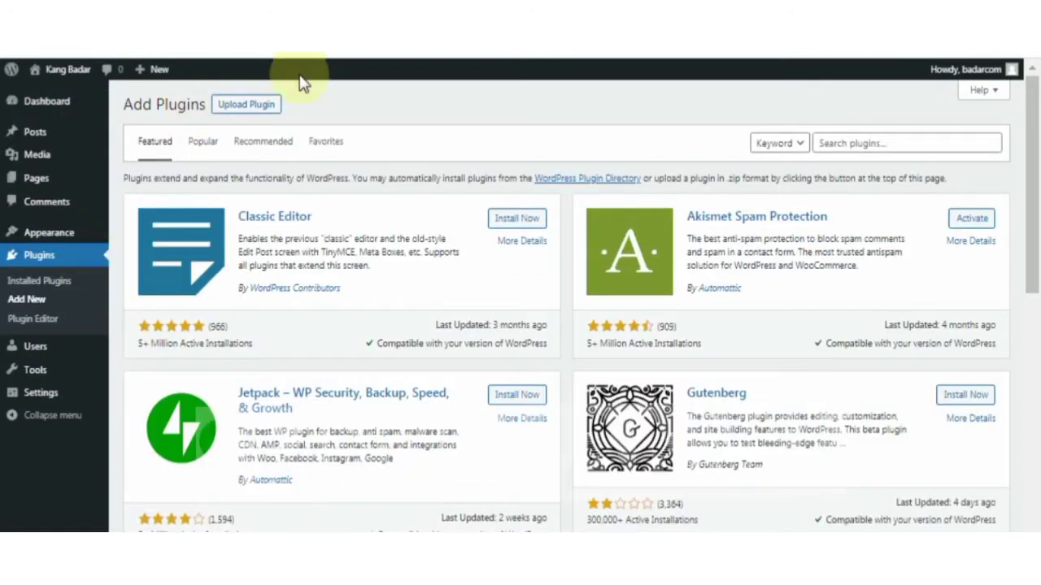
{"action": "left_click", "coordinate": [266, 108]}
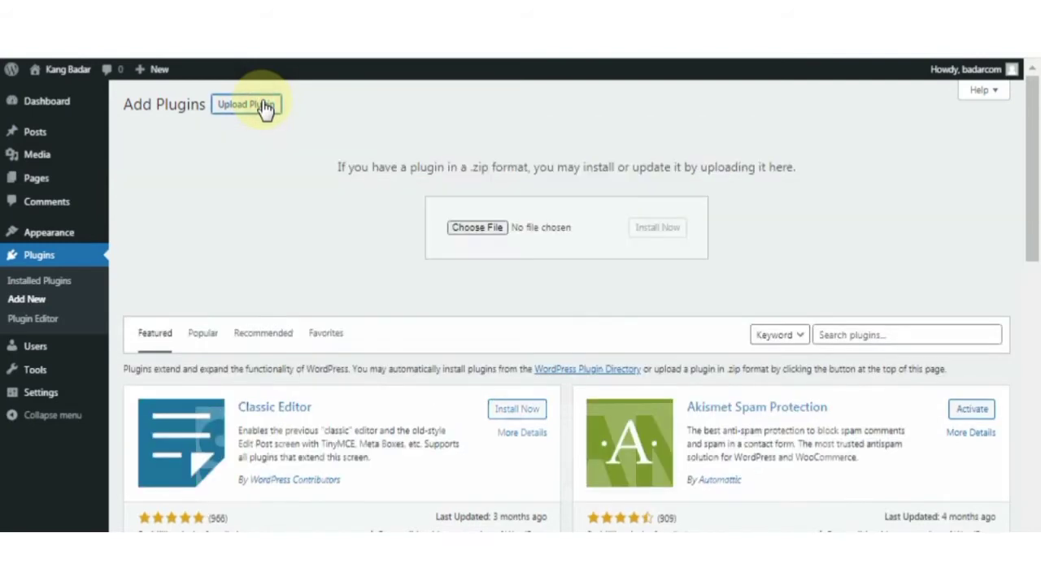
{"action": "left_click", "coordinate": [480, 233]}
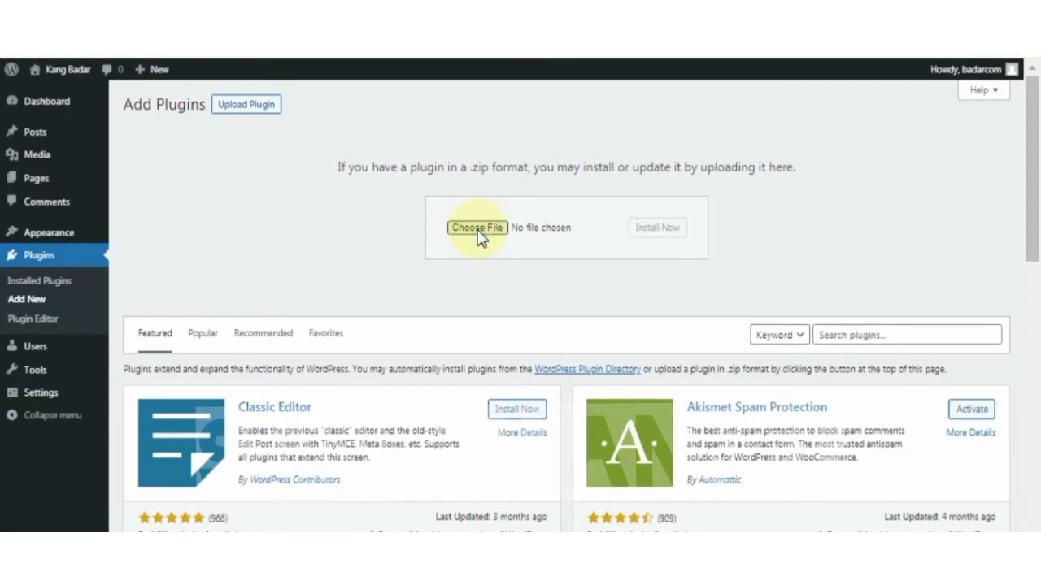
{"action": "left_click", "coordinate": [479, 233]}
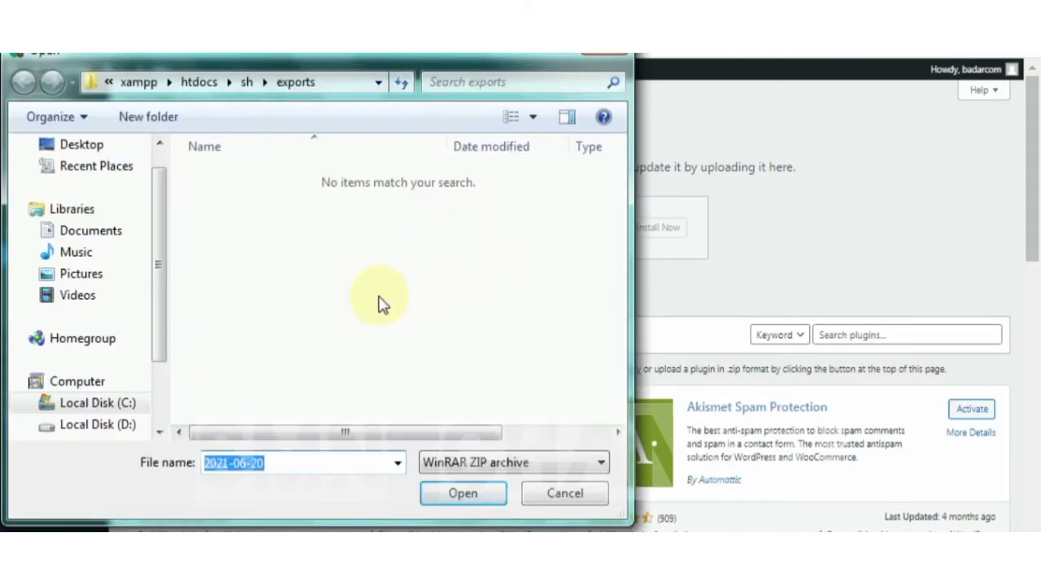
- Select Yoast_SEO_Premium_v15.7_Final.zip from New folder in the Music library as the plugin file to upload
{"action": "left_click", "coordinate": [89, 270]}
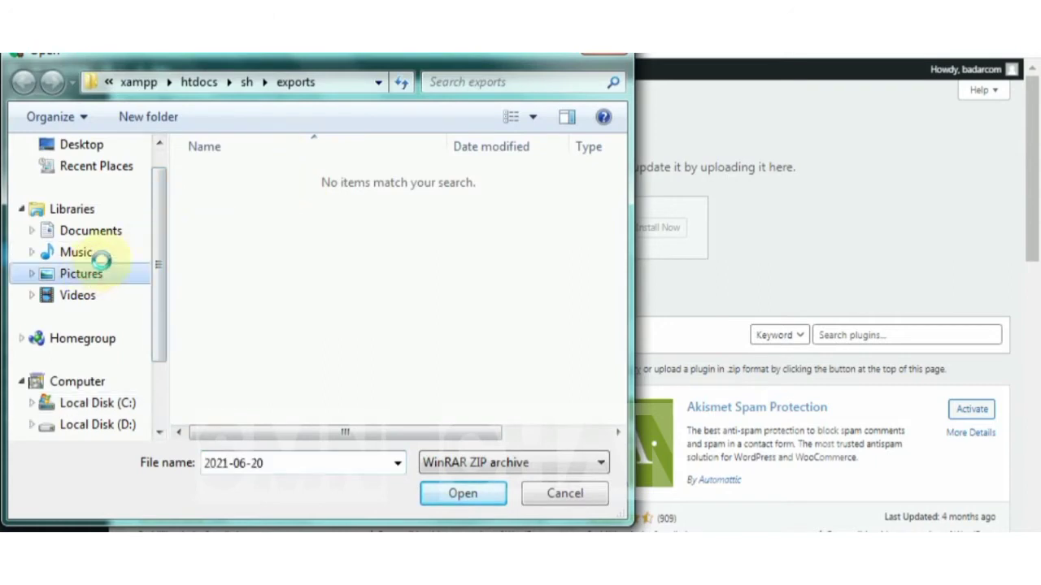
{"action": "left_click", "coordinate": [235, 258]}
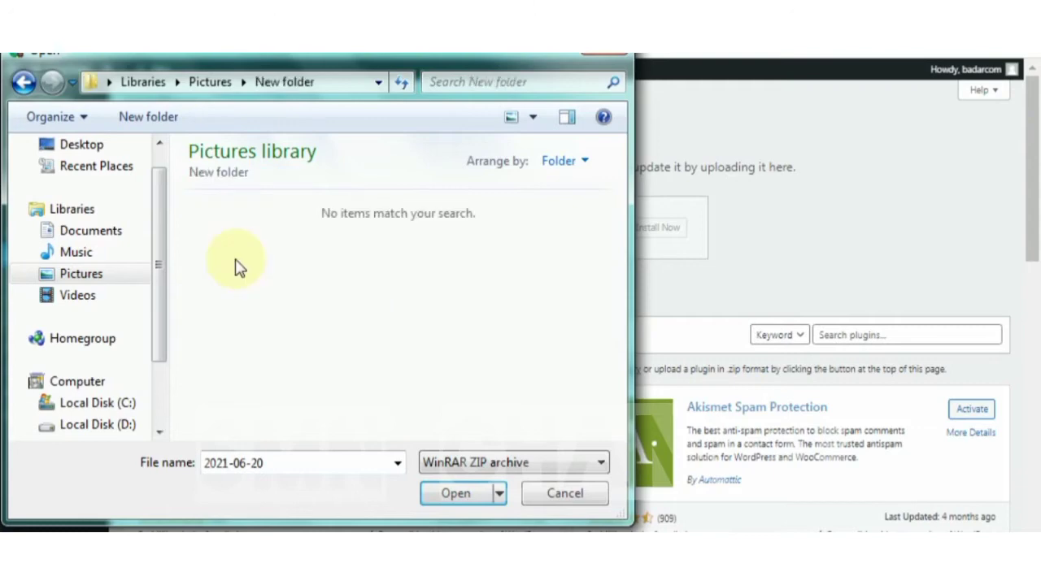
{"action": "left_click", "coordinate": [105, 261]}
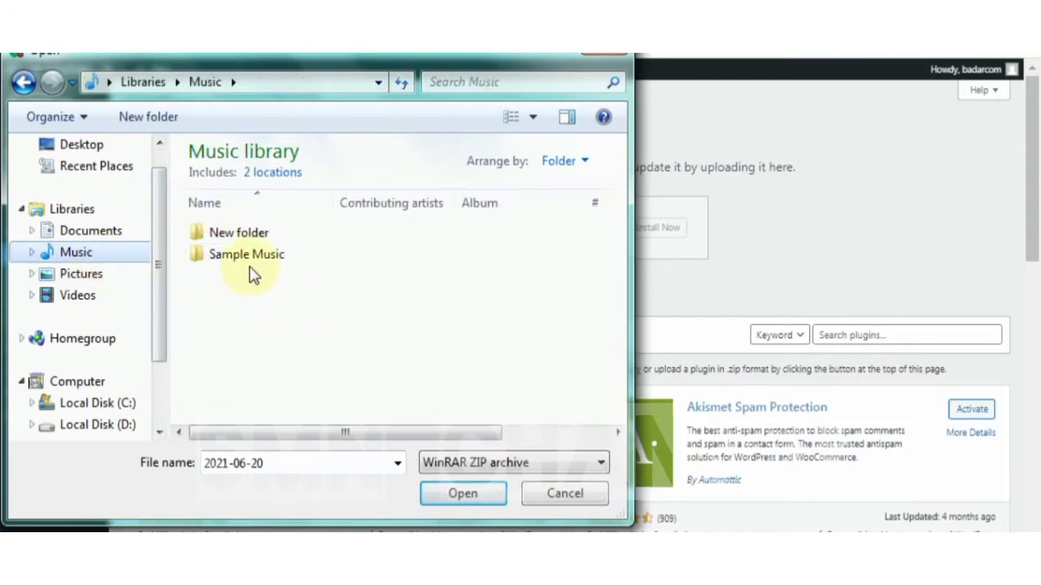
{"action": "left_click", "coordinate": [271, 233]}
{"action": "double_click", "coordinate": [271, 233]}
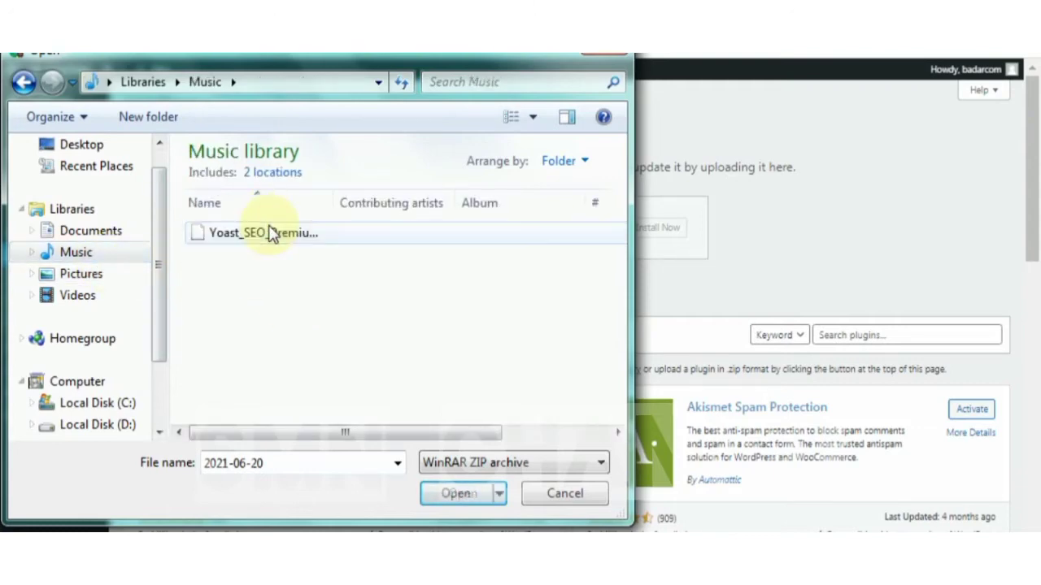
{"action": "left_click", "coordinate": [268, 233]}
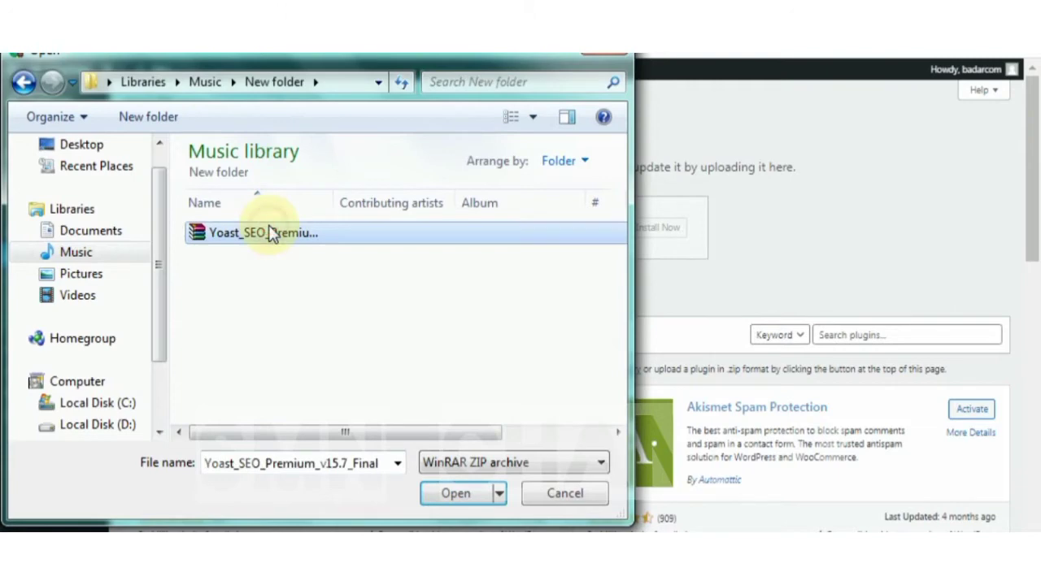
{"action": "left_click", "coordinate": [453, 505]}
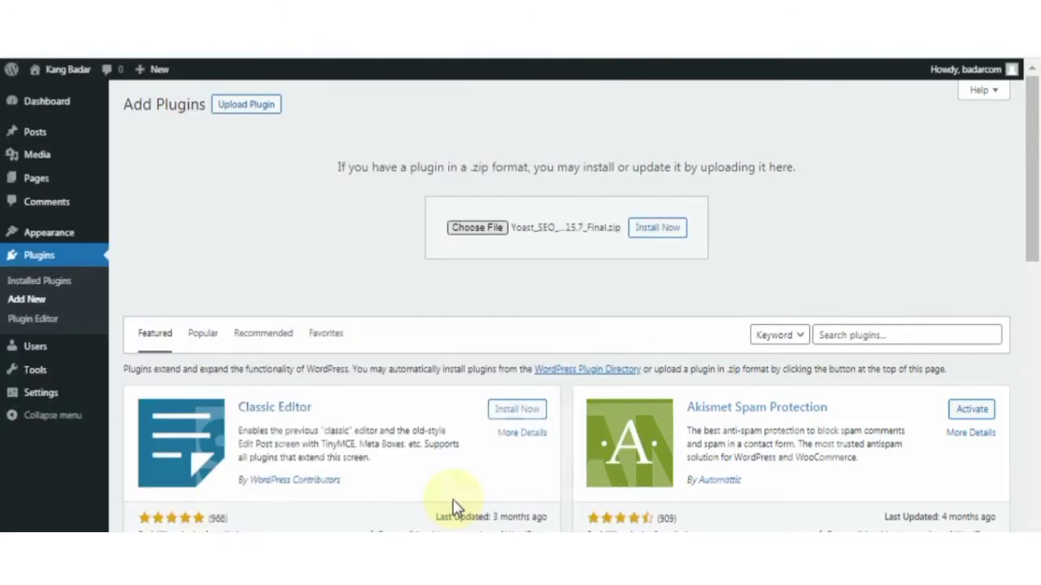
- Install the Yoast SEO Premium plugin from the chosen zip file and activate it
{"action": "left_click", "coordinate": [670, 237]}
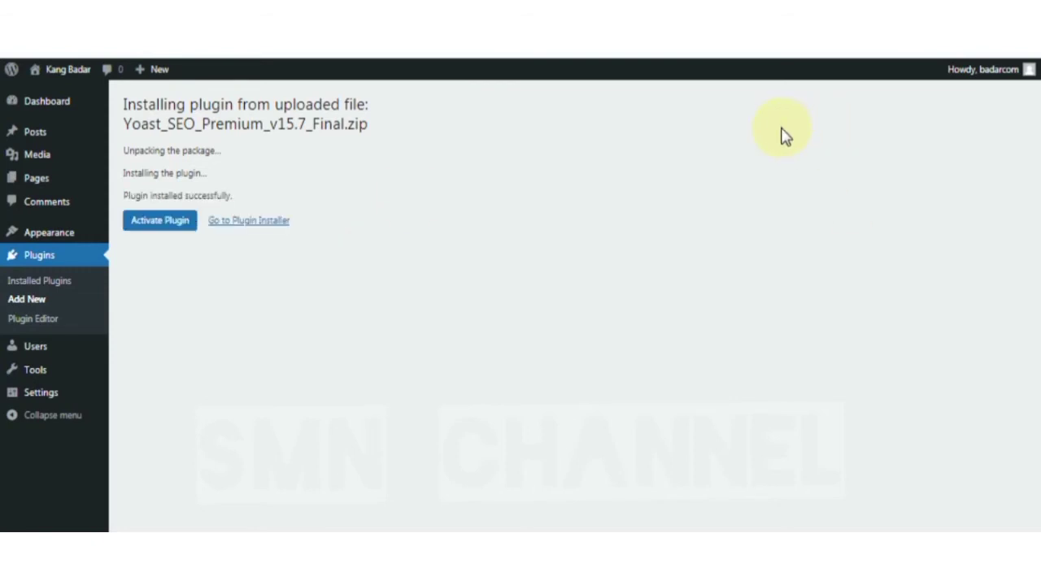
{"action": "left_click", "coordinate": [158, 222]}
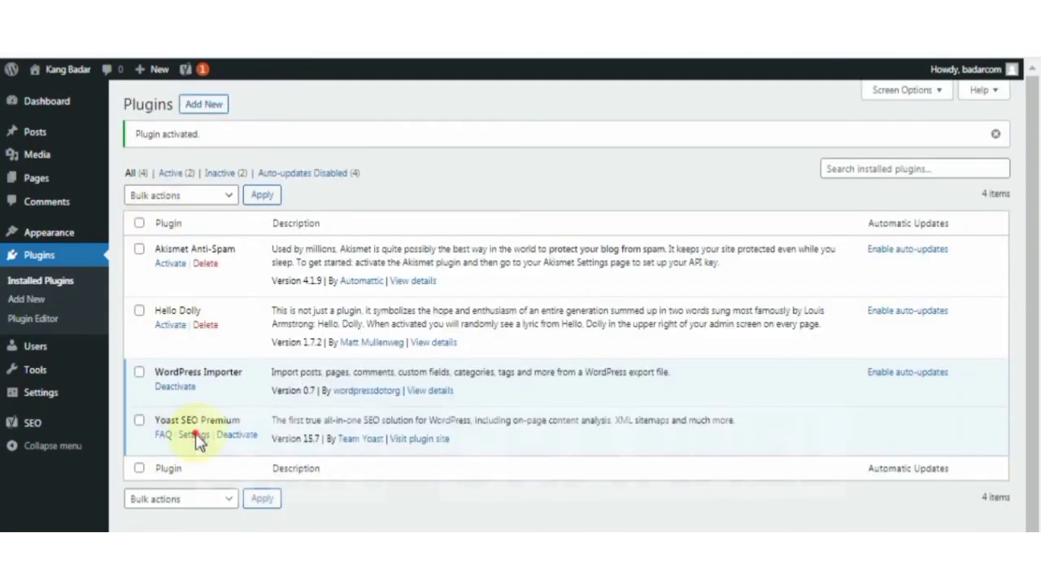
- Start the Yoast SEO configuration wizard and set the environment to Option A, a live site ready to be indexed
{"action": "left_click", "coordinate": [196, 438]}
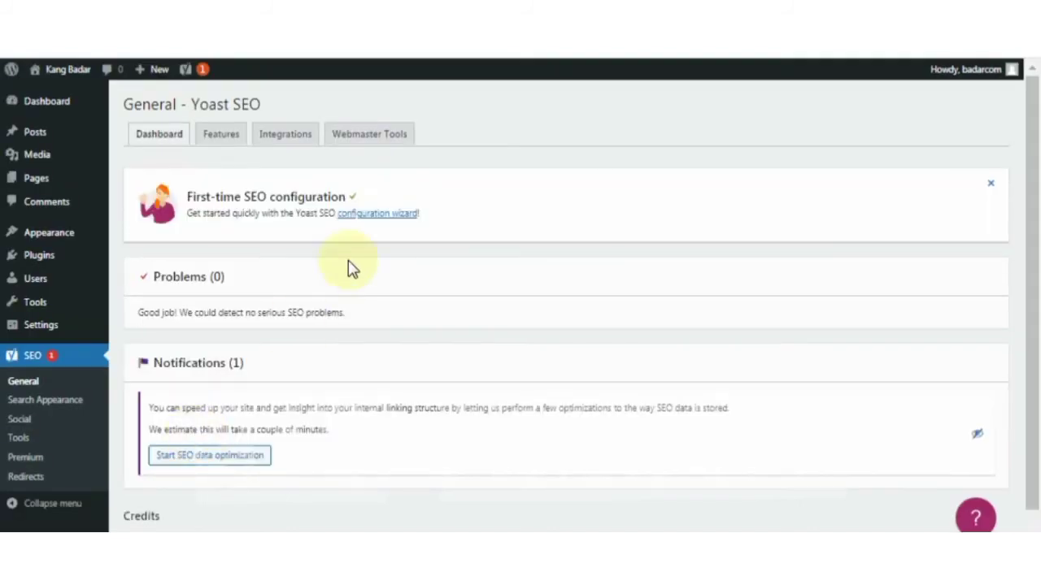
{"action": "left_click", "coordinate": [386, 216]}
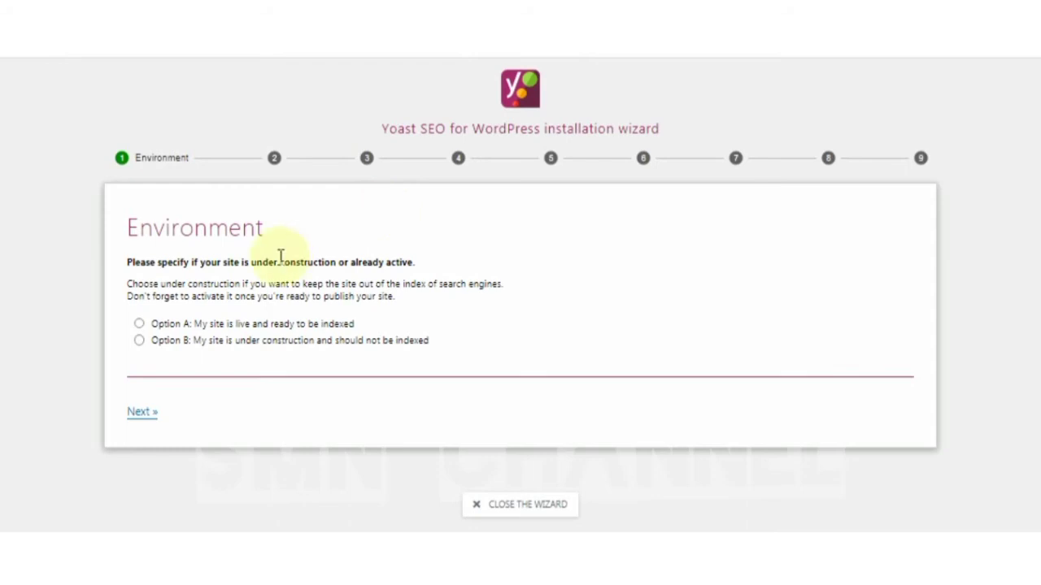
{"action": "left_click", "coordinate": [182, 326]}
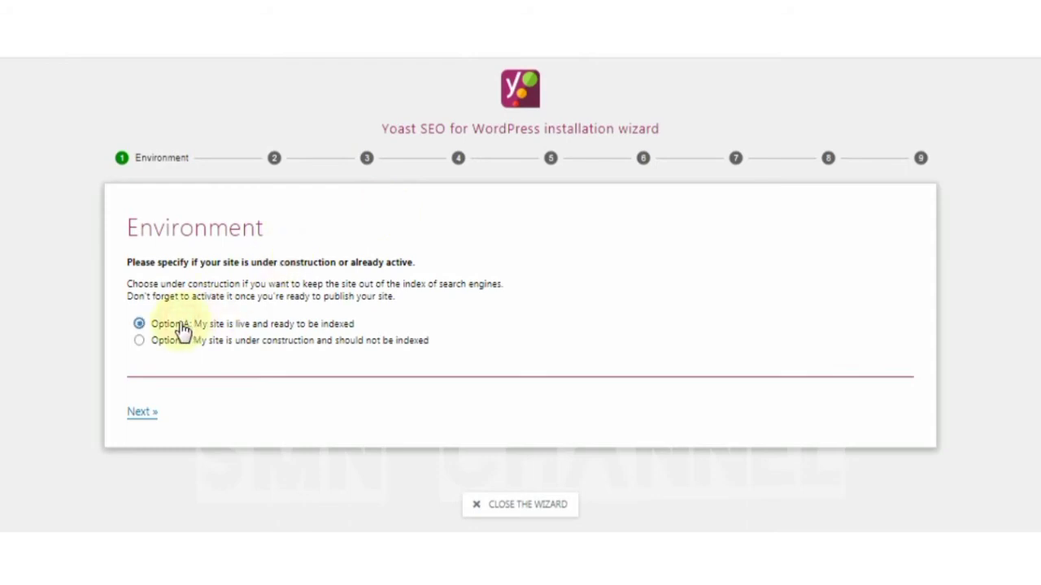
{"action": "left_click", "coordinate": [141, 415]}
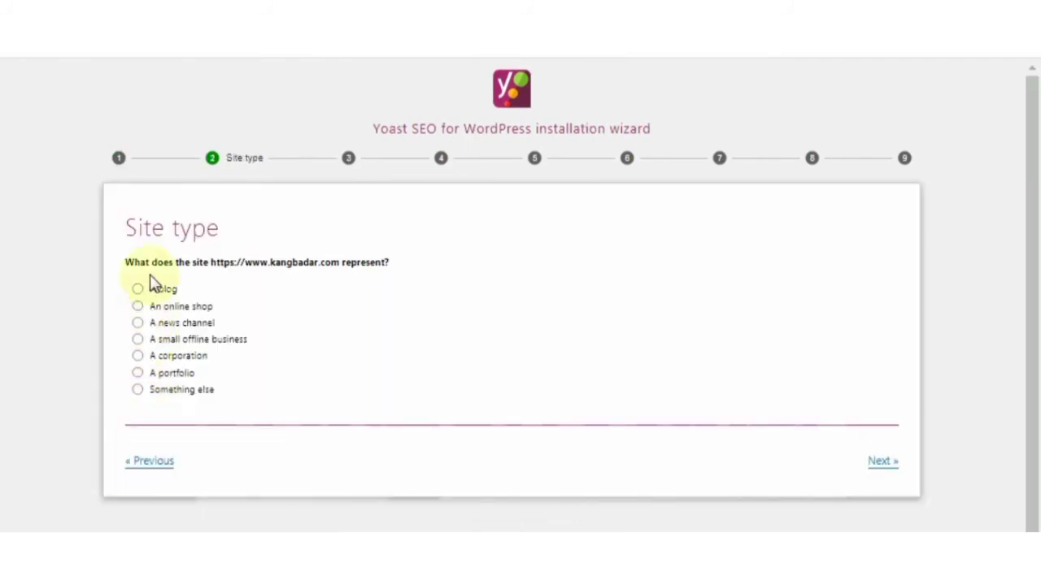
- Set the site type to a blog and have the site represent a person, choosing the existing user account
{"action": "left_click", "coordinate": [138, 292]}
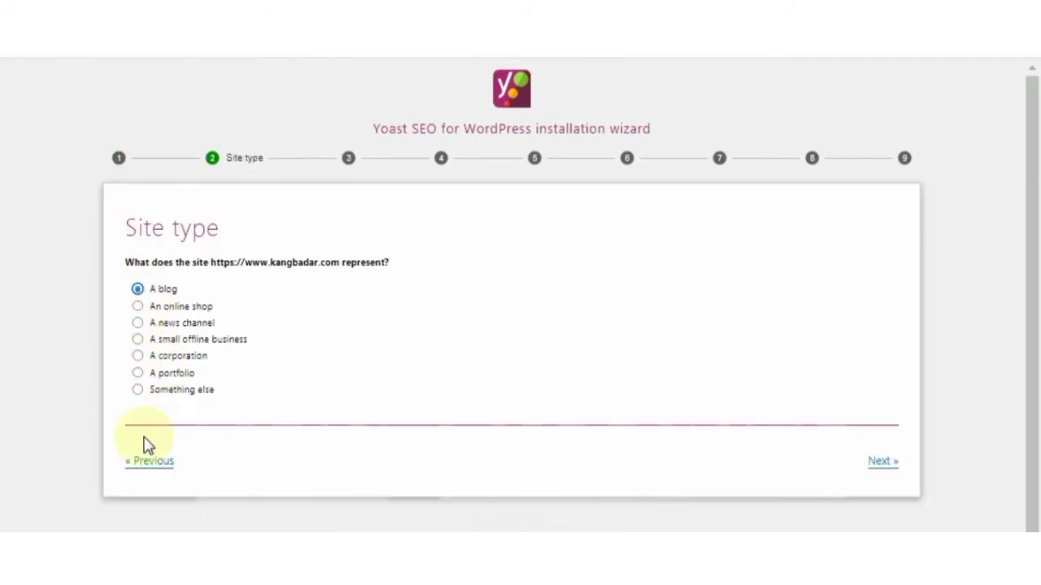
{"action": "left_click", "coordinate": [878, 461]}
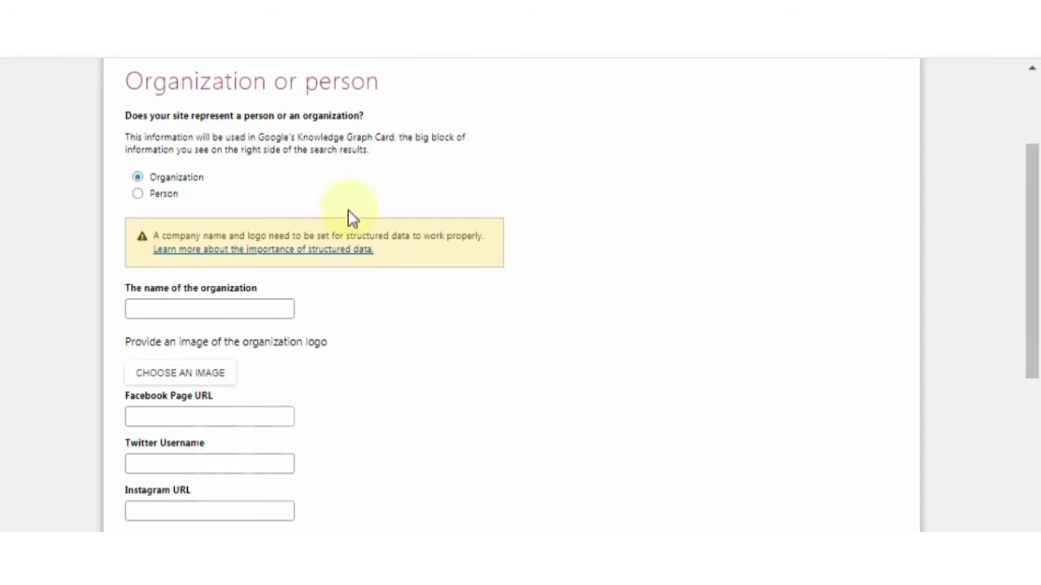
{"action": "left_click", "coordinate": [138, 193]}
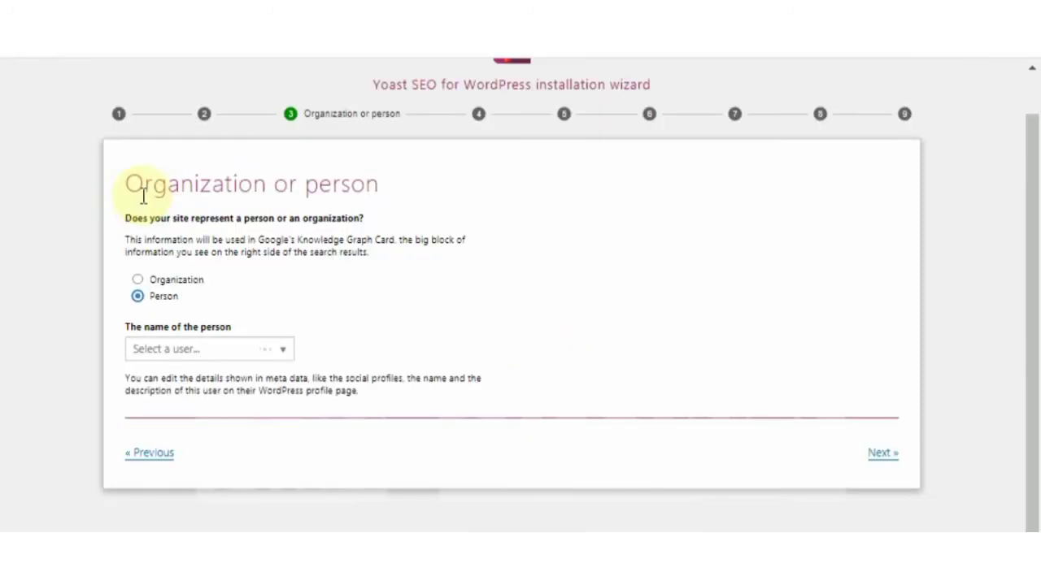
{"action": "left_click", "coordinate": [212, 348]}
{"action": "left_click", "coordinate": [213, 374]}
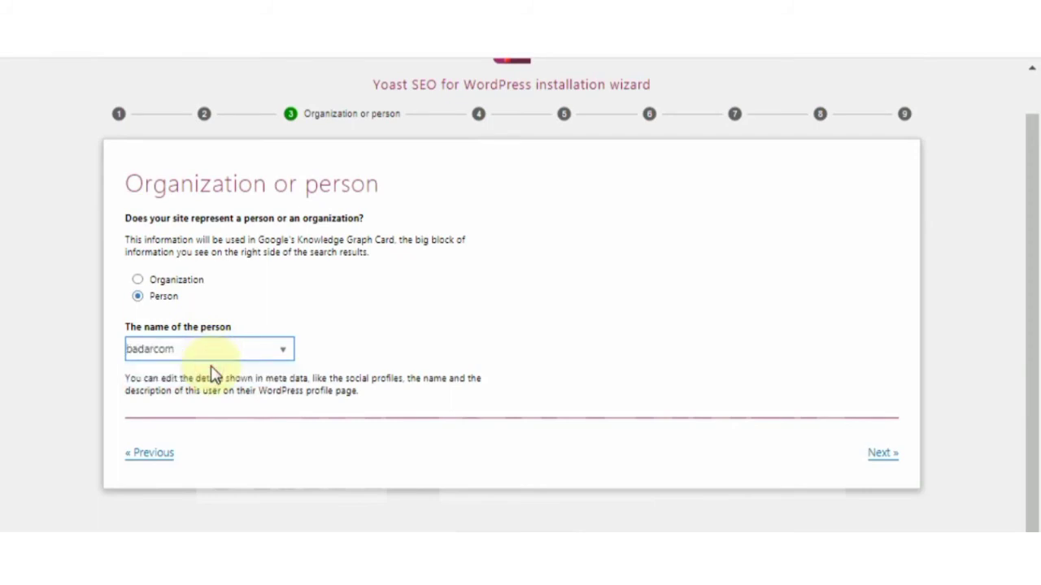
{"action": "left_click", "coordinate": [882, 456]}
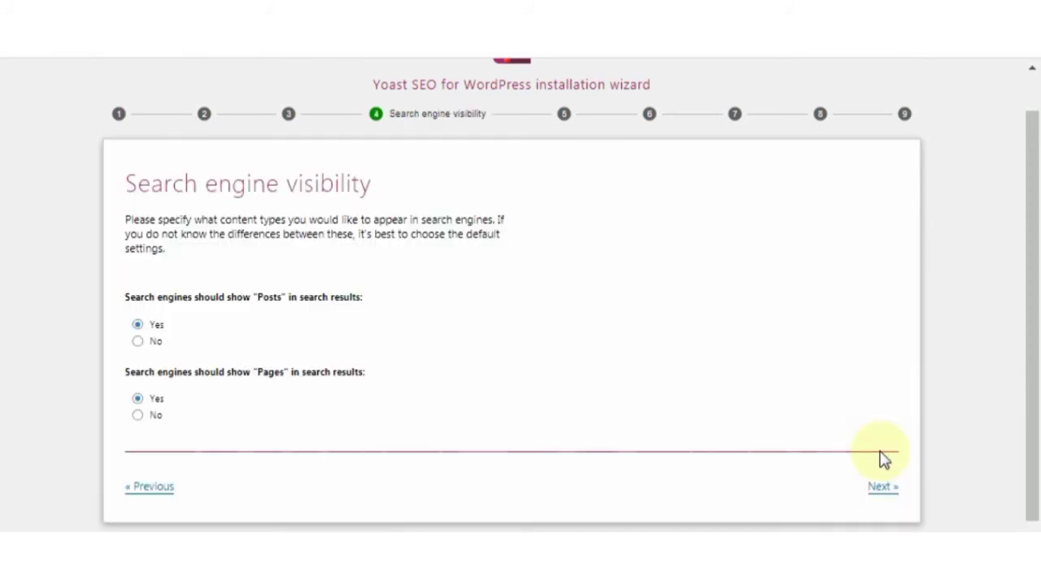
- Accept the default search engine visibility and multiple authors settings, and set the title separator to the en dash (–)
{"action": "left_click", "coordinate": [881, 488]}
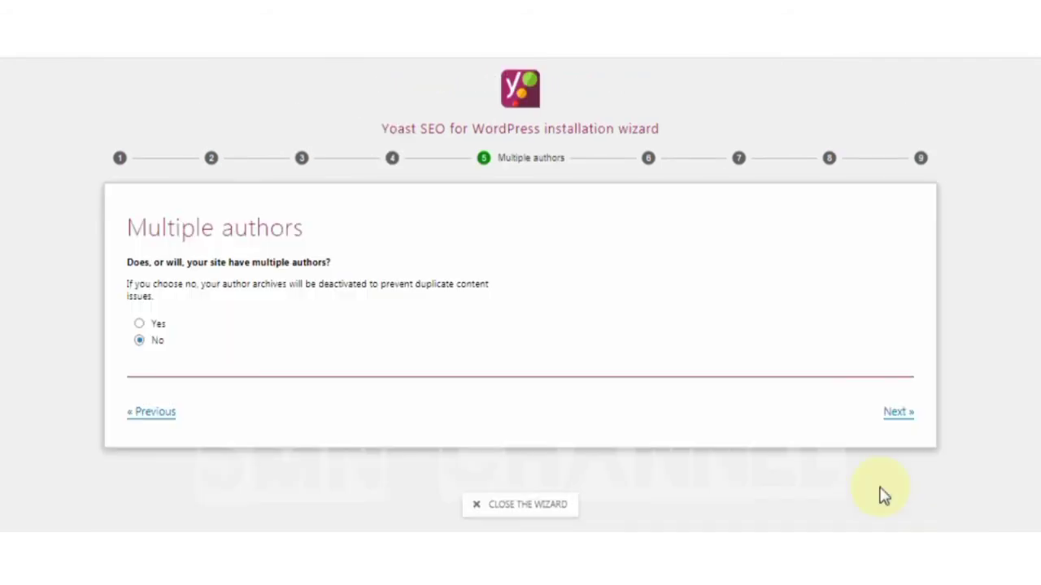
{"action": "left_click", "coordinate": [900, 415]}
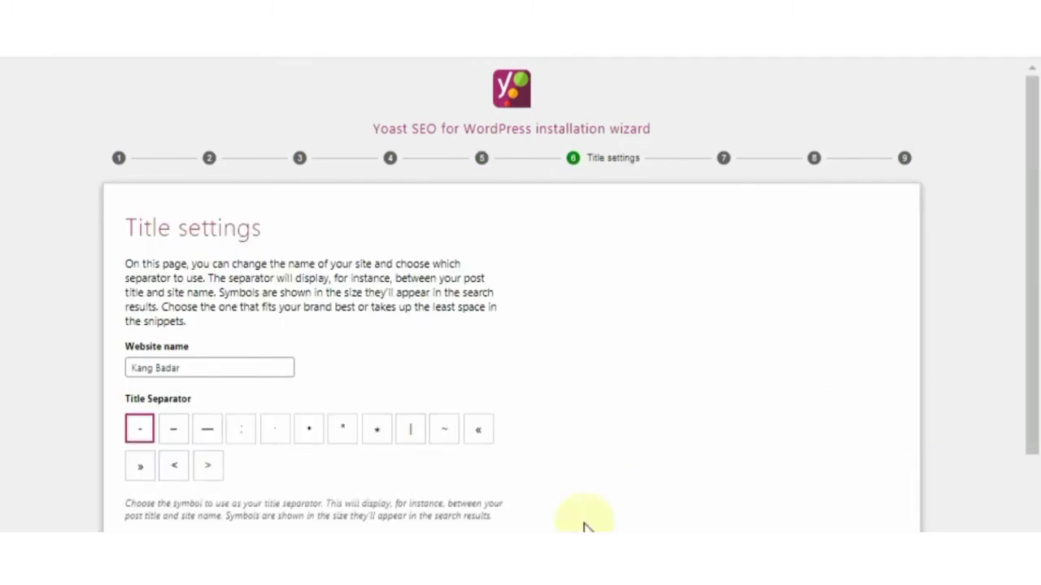
{"action": "left_click", "coordinate": [174, 429]}
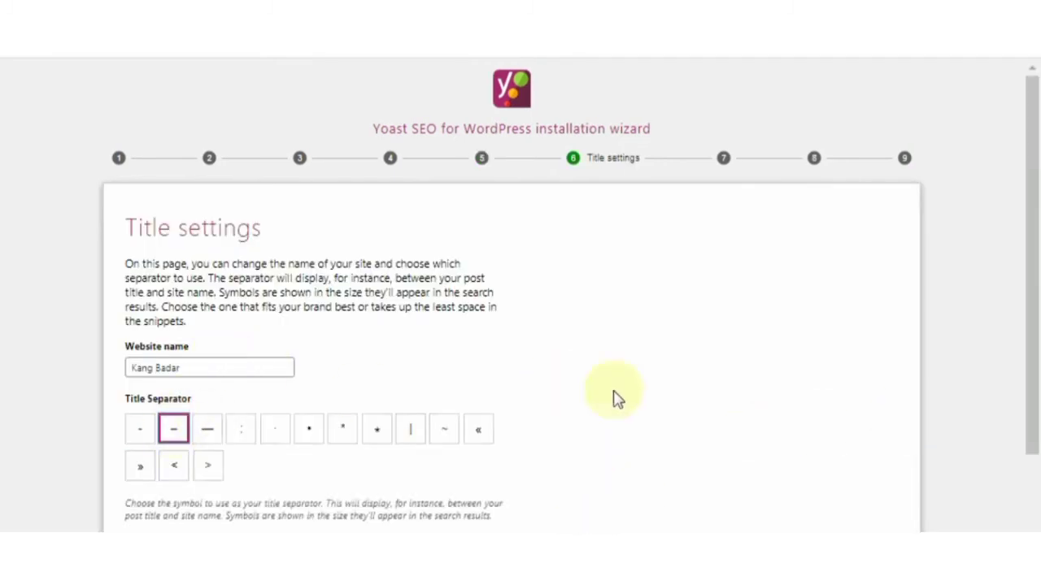
{"action": "left_click_drag", "start_coordinate": [1034, 167], "coordinate": [1036, 317]}
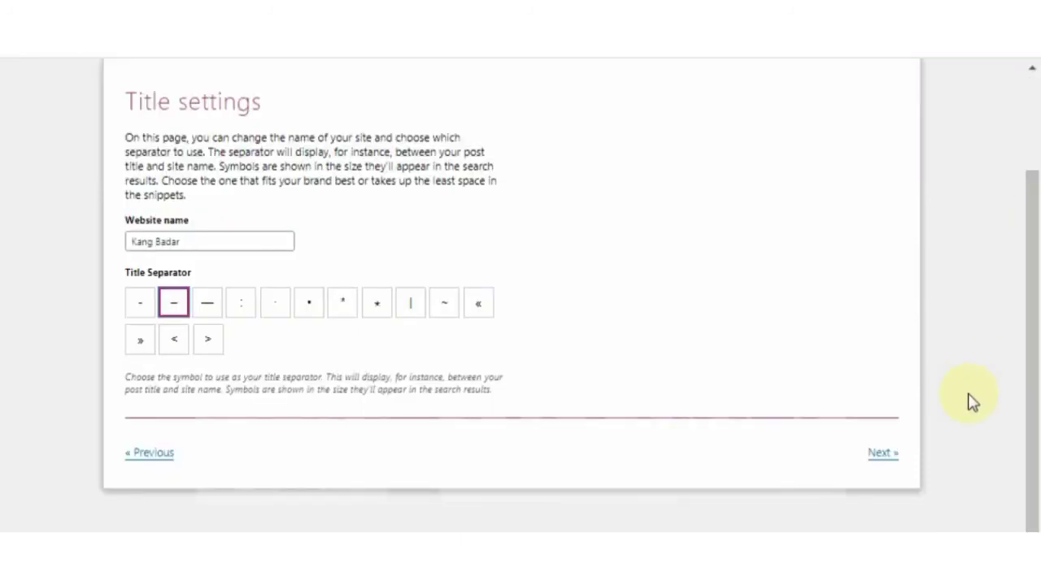
{"action": "left_click", "coordinate": [882, 455]}
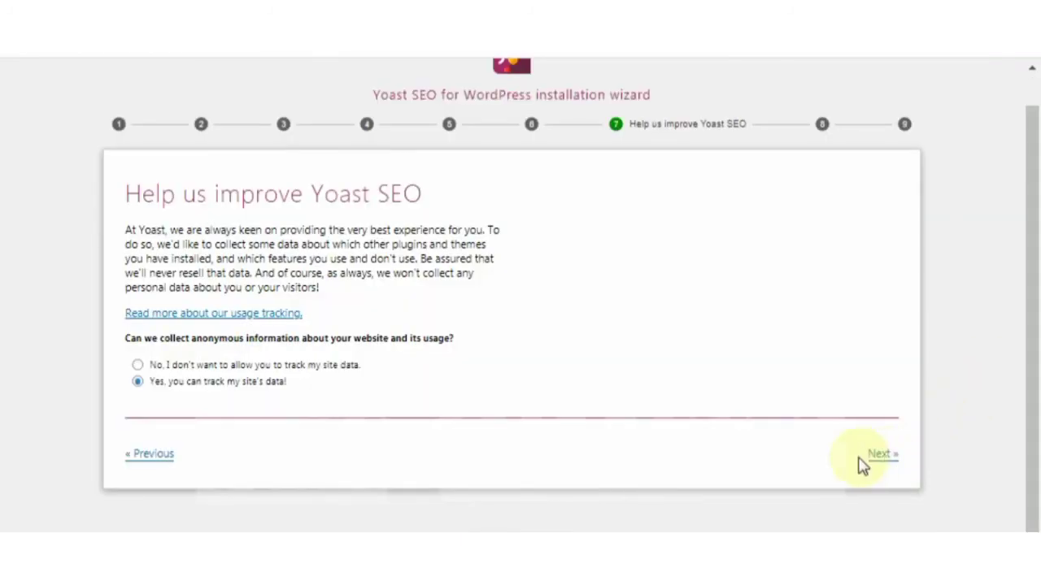
- Accept the default usage tracking choice and finish the wizard without signing up for the newsletter
{"action": "left_click", "coordinate": [882, 457]}
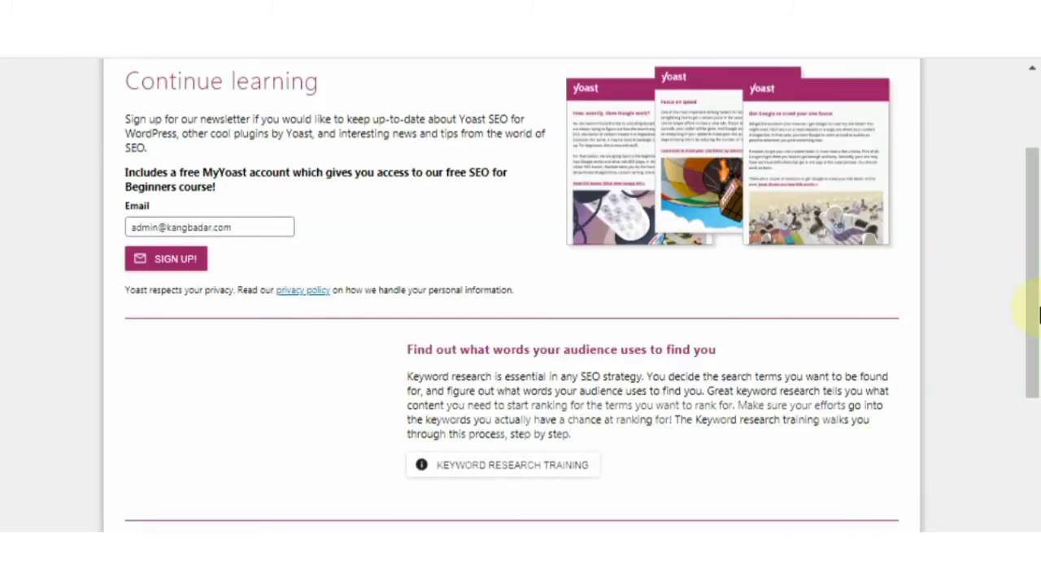
{"action": "left_click_drag", "start_coordinate": [1022, 274], "coordinate": [1031, 493]}
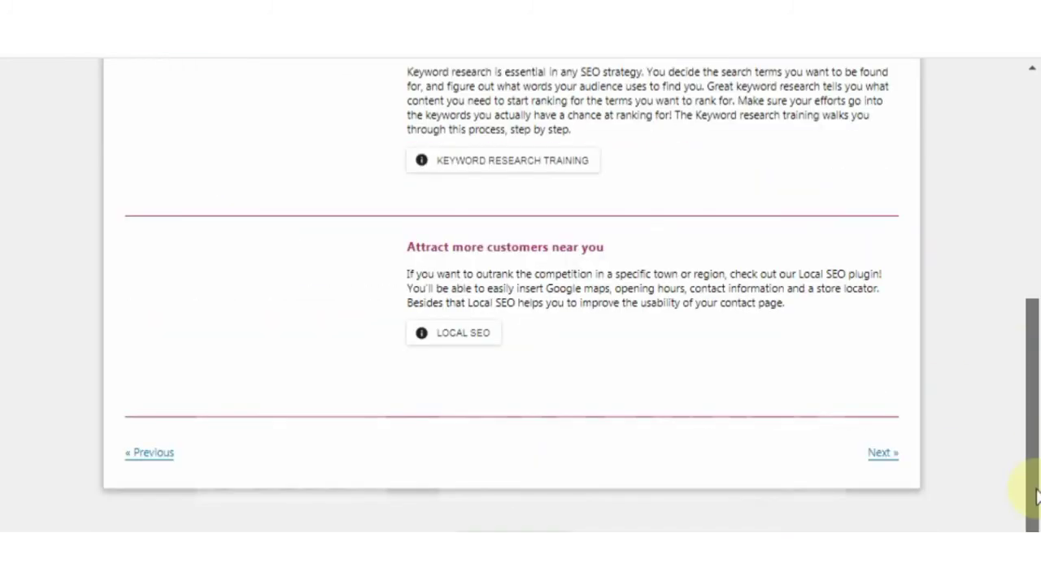
{"action": "left_click", "coordinate": [882, 457]}
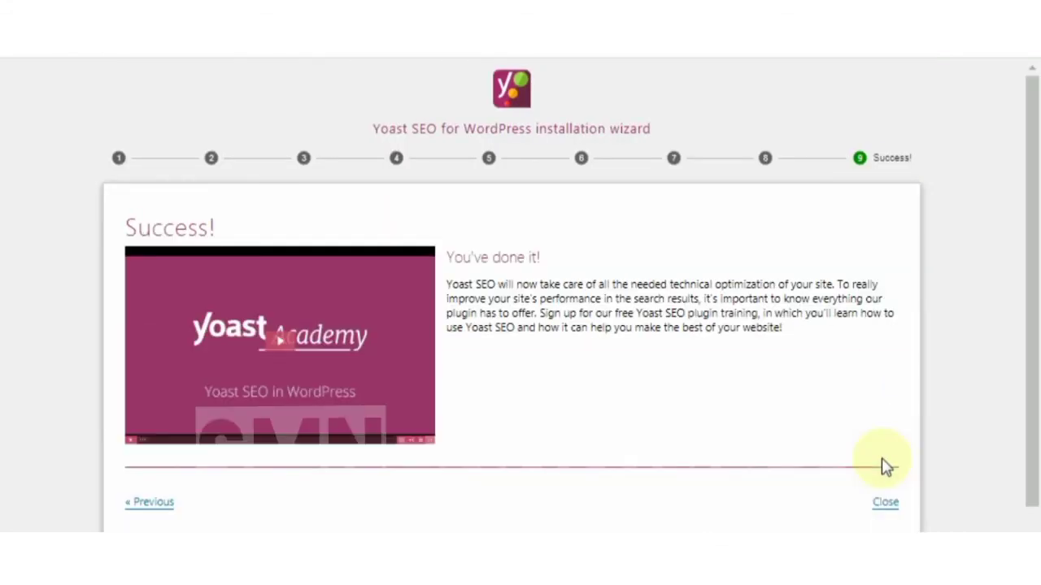
{"action": "left_click", "coordinate": [889, 503]}
{"action": "left_click", "coordinate": [886, 503]}
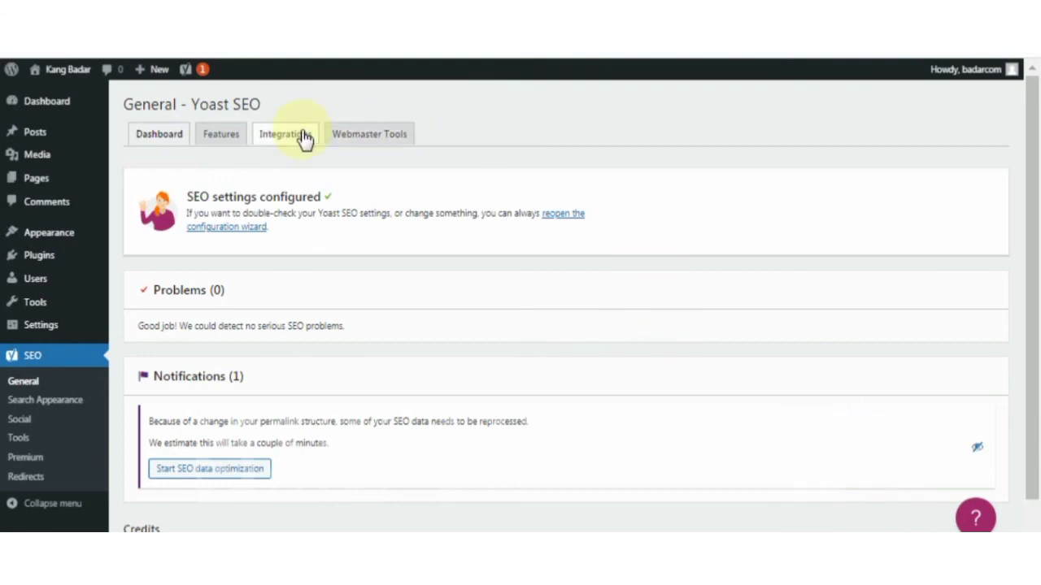
- Review the Features, Integrations and Webmaster Tools settings of Yoast SEO
{"action": "left_click", "coordinate": [230, 137]}
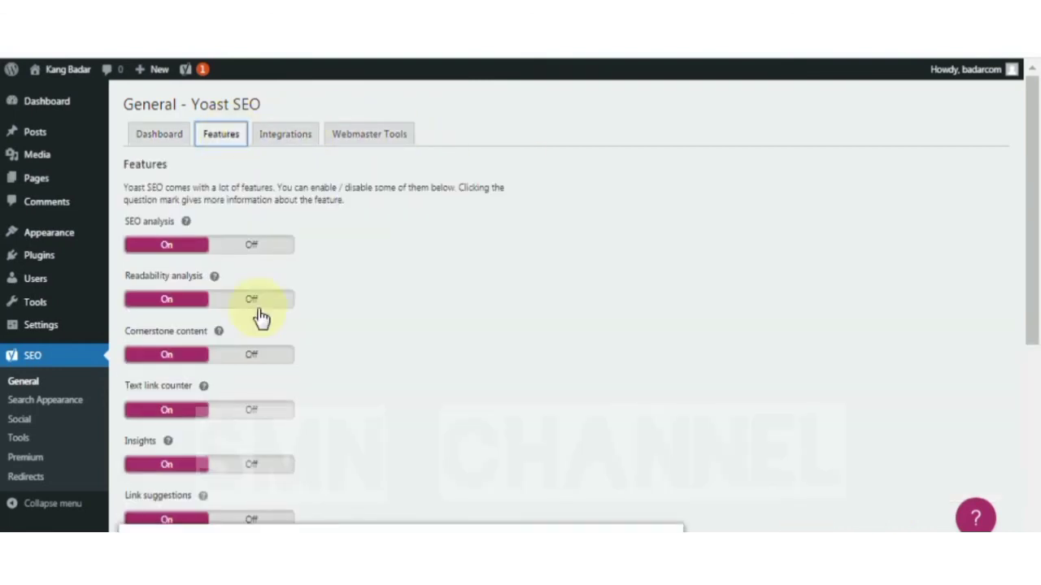
{"action": "left_click", "coordinate": [273, 147]}
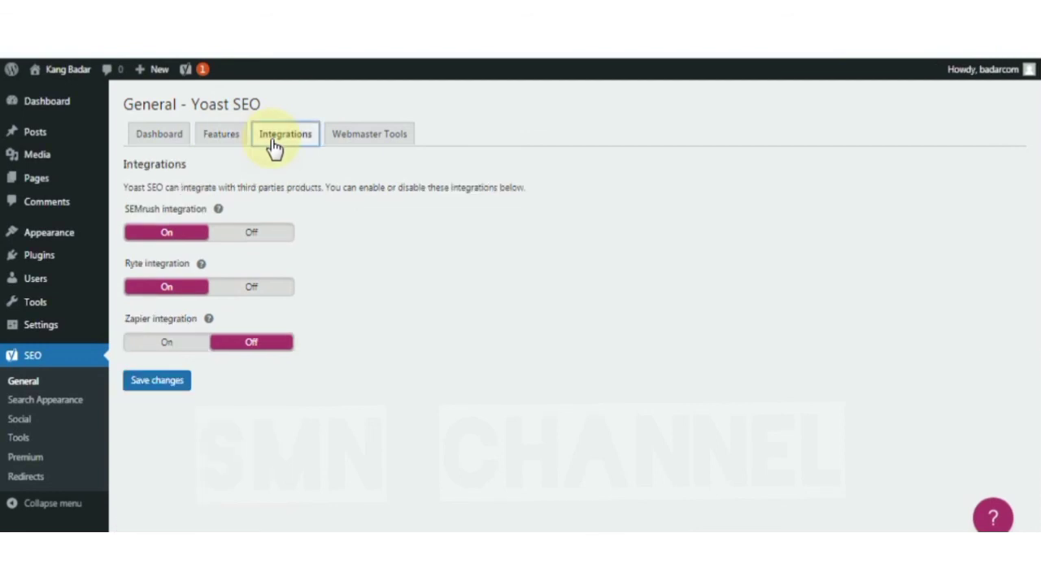
{"action": "left_click", "coordinate": [379, 140]}
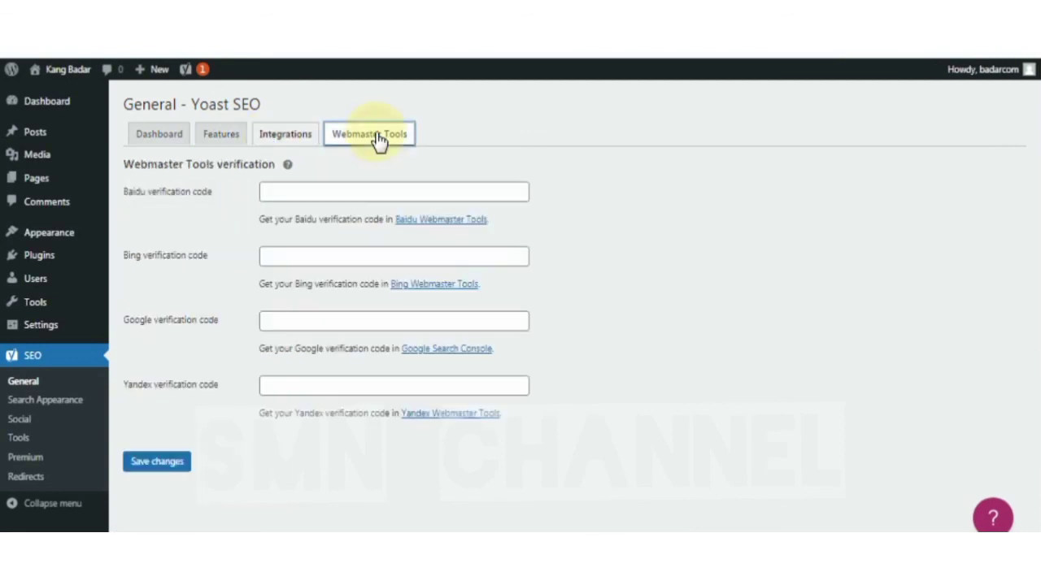